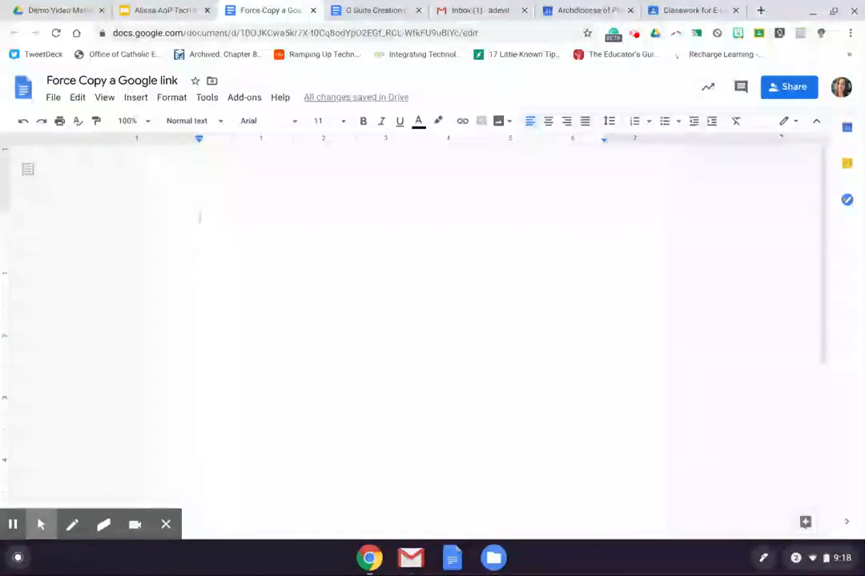
Step: Copy the document's shareable link and set link sharing to On - Anyone with the link, with Can edit access
left_click(786, 86)
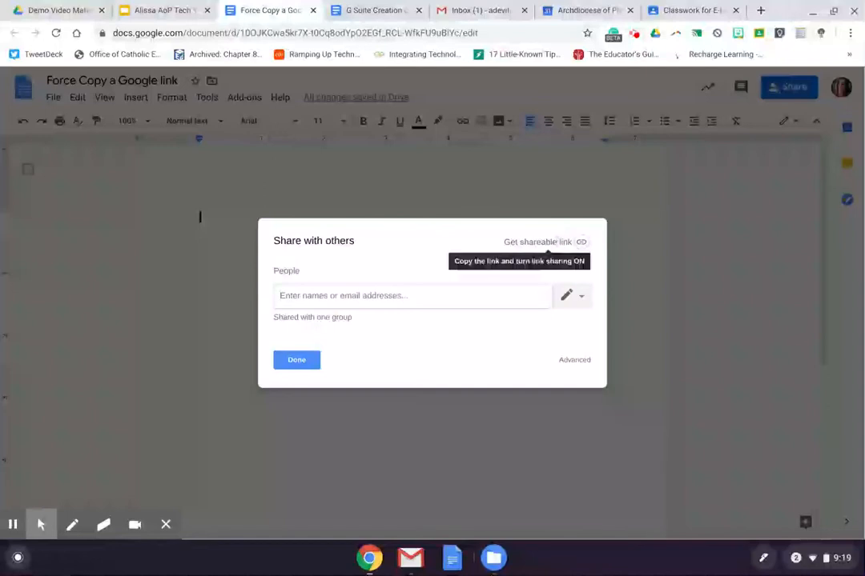
left_click(540, 242)
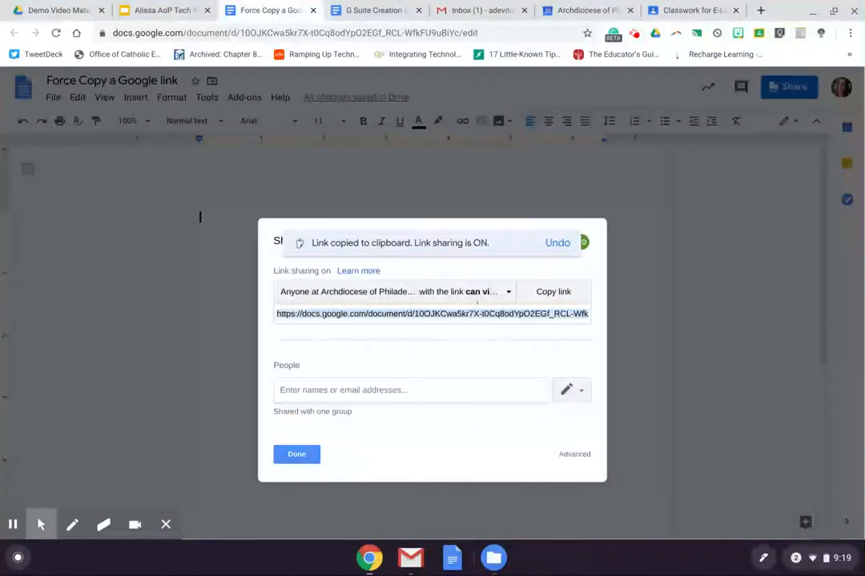
left_click(508, 291)
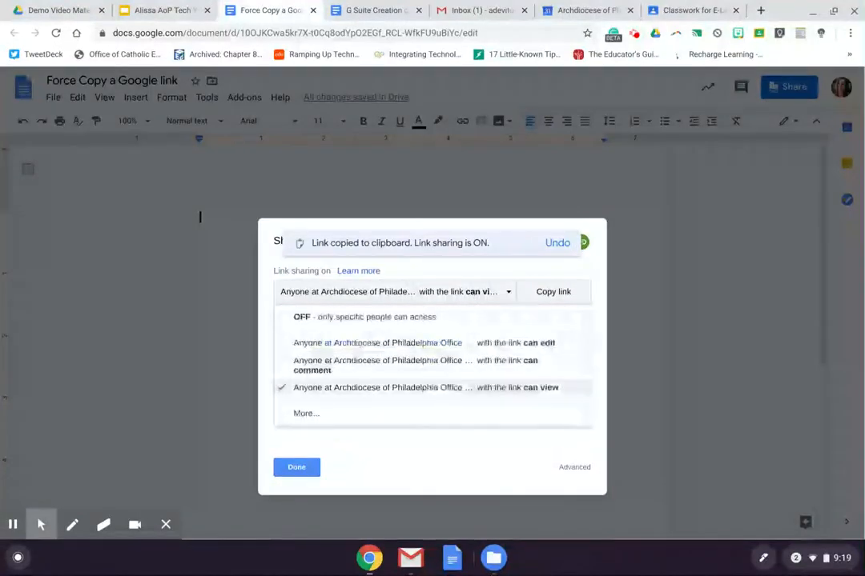
left_click(453, 413)
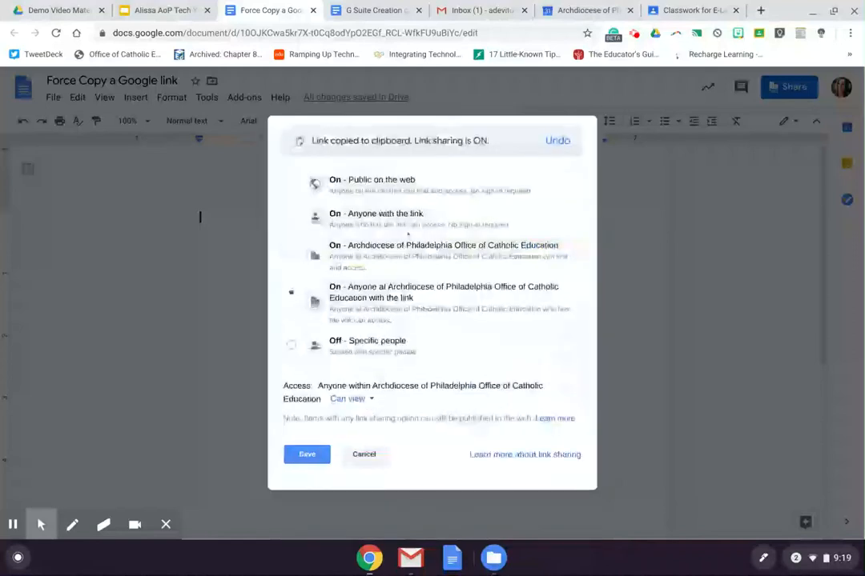
left_click(408, 228)
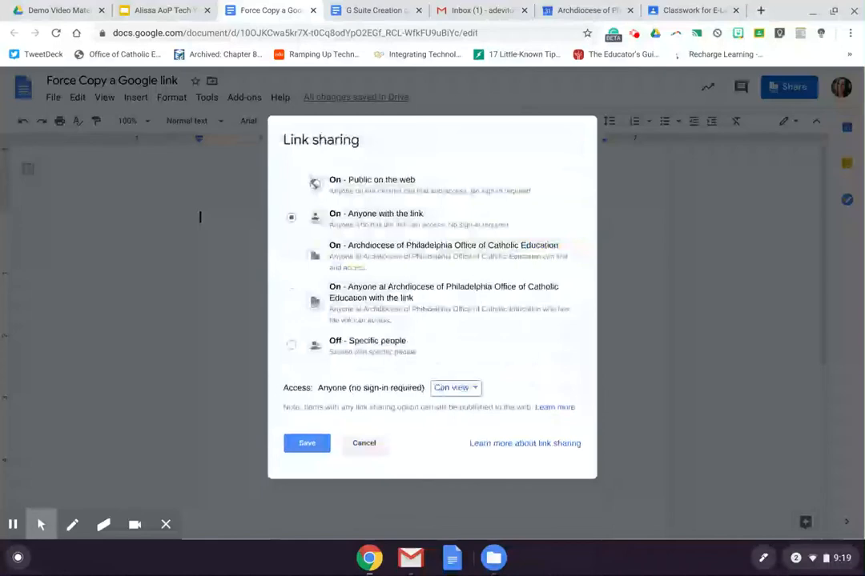
left_click(452, 387)
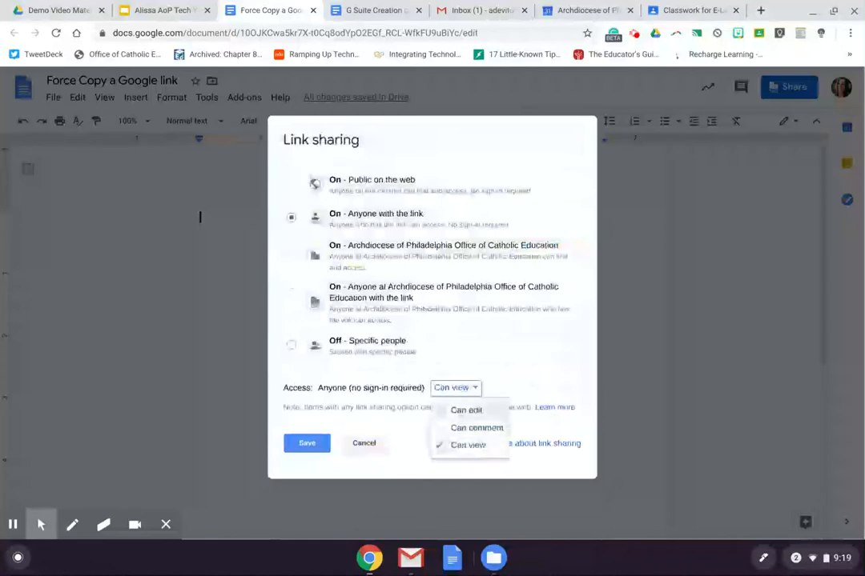
left_click(465, 410)
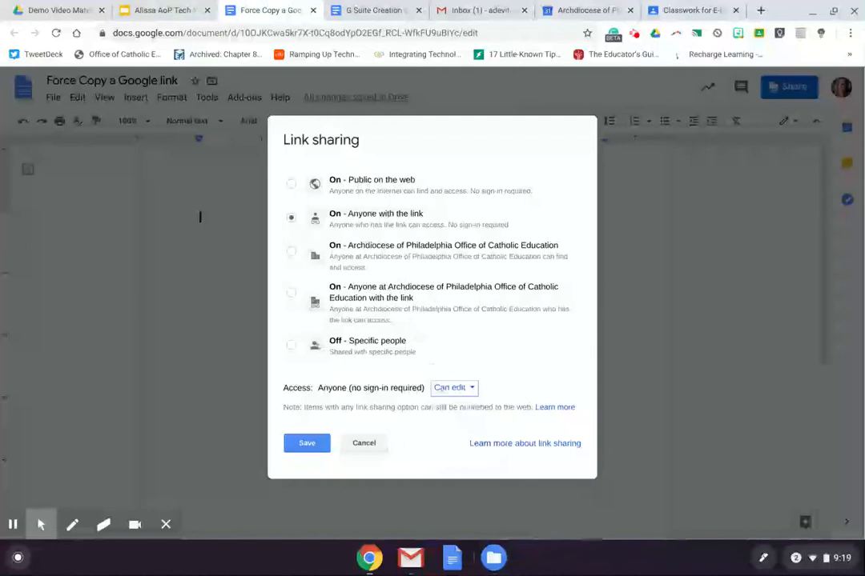
left_click(450, 387)
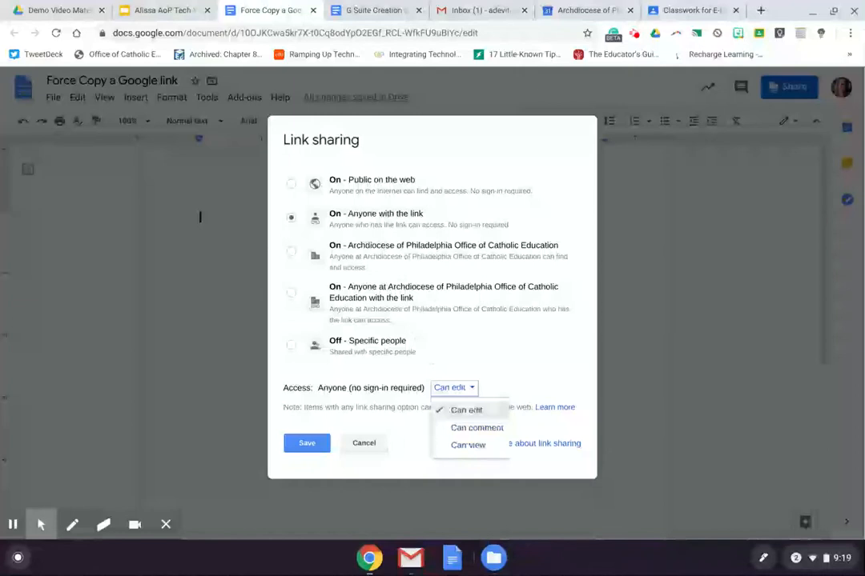
left_click(515, 371)
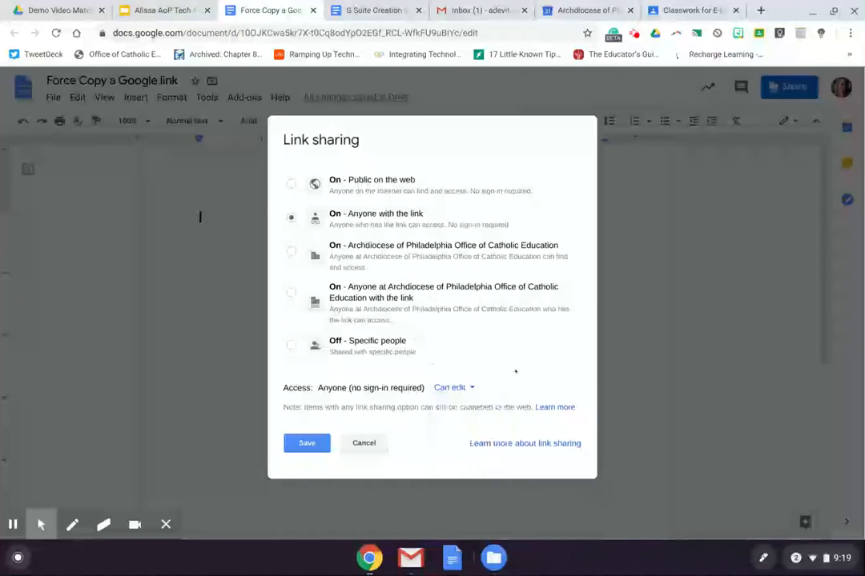
left_click(318, 444)
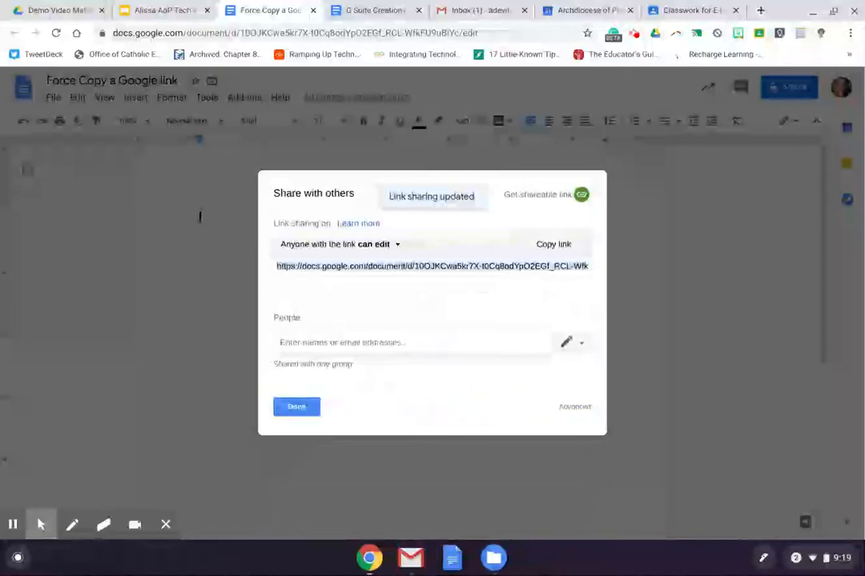
left_click(306, 407)
Step: Paste the sharing link into the document and replace everything after its last slash with "copy"
key("ctrl+v")
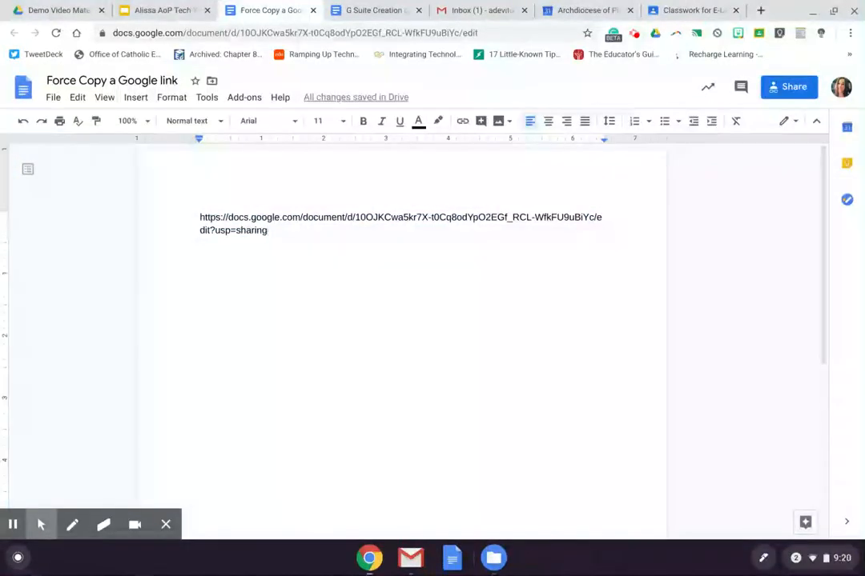
key("BackSpace")
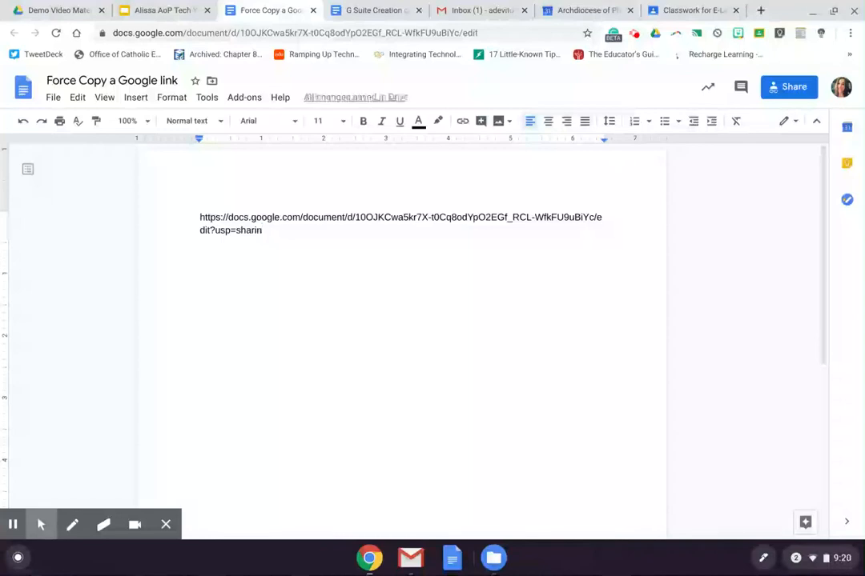
left_click_drag(598, 217, 604, 238)
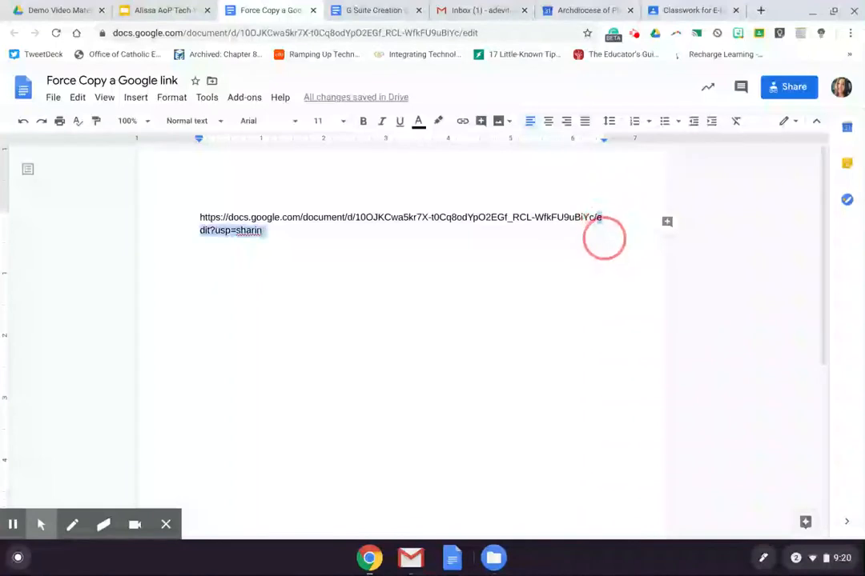
left_click(601, 221)
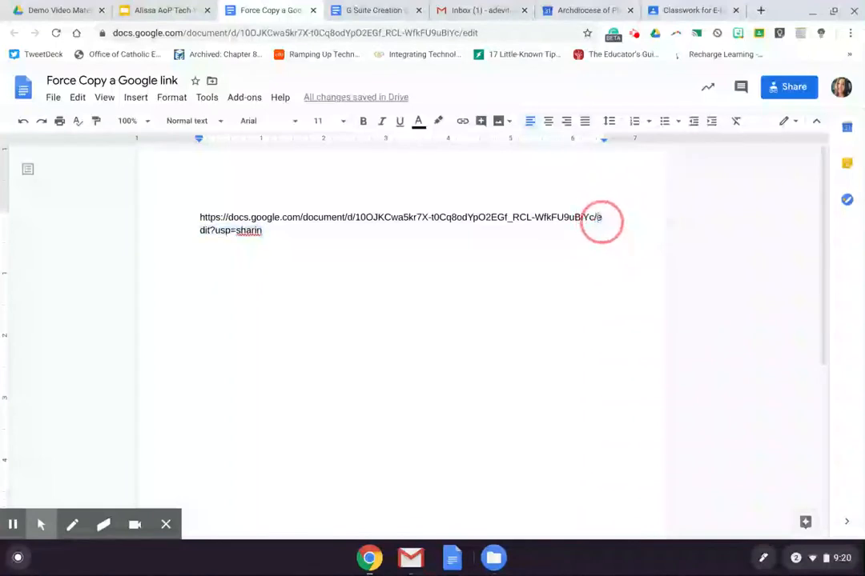
left_click_drag(602, 222, 606, 227)
key("BackSpace")
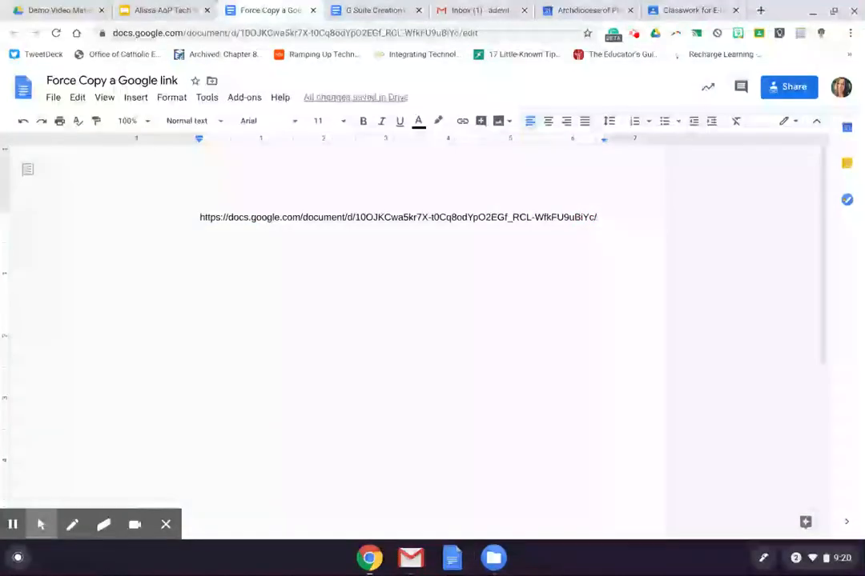
type("copy")
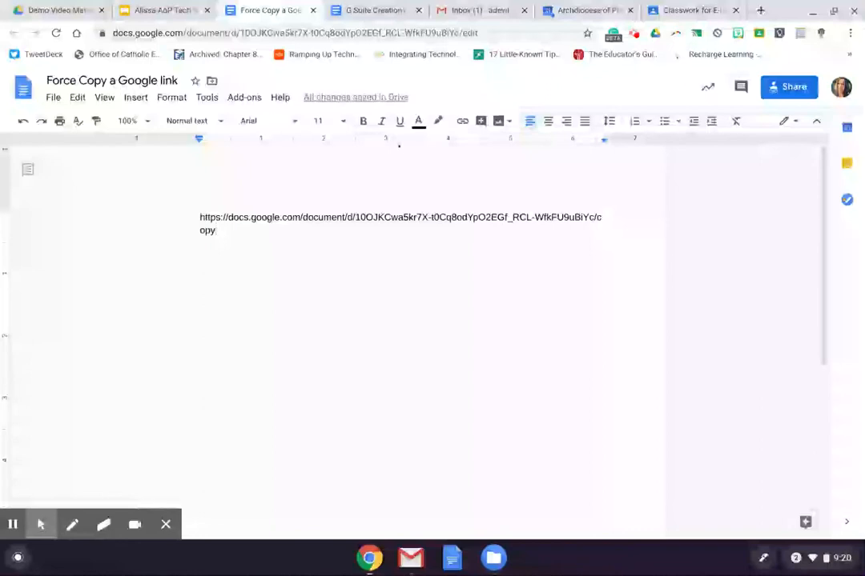
Step: Set the font size of the whole pasted link to 18
left_click_drag(270, 253, 180, 207)
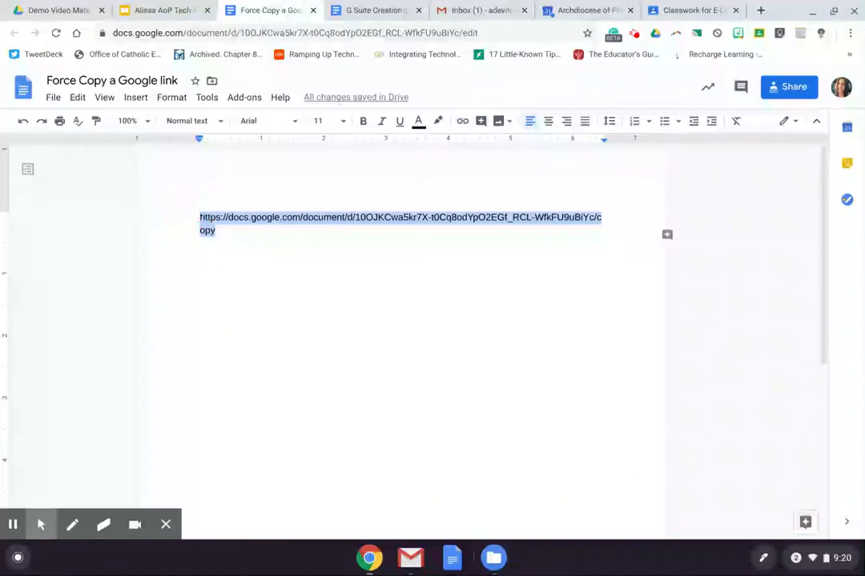
left_click(320, 121)
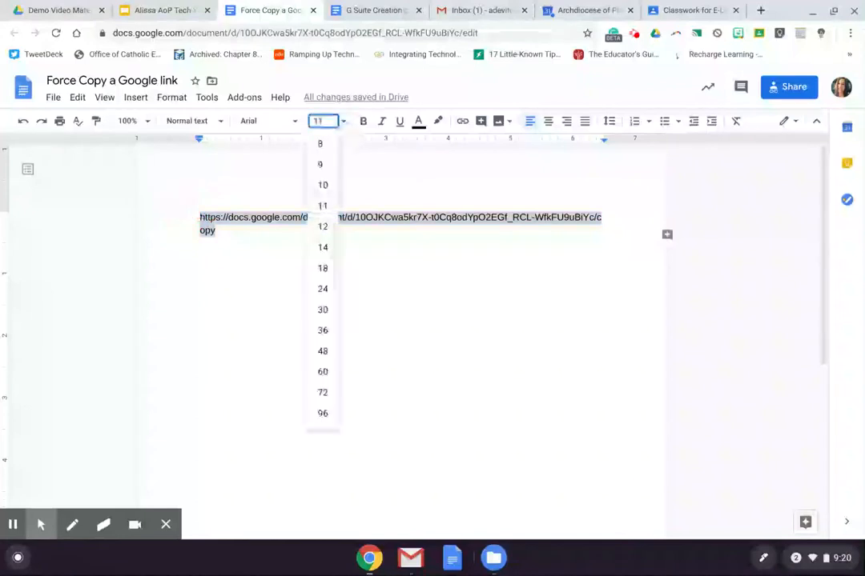
left_click(322, 268)
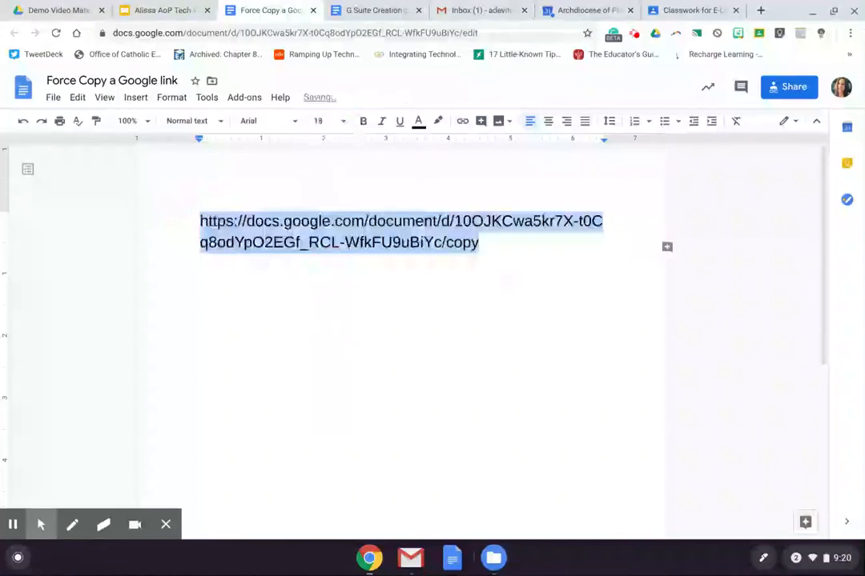
Step: Copy the full modified link ending in /copy and open it in a new browser tab
left_click(447, 242)
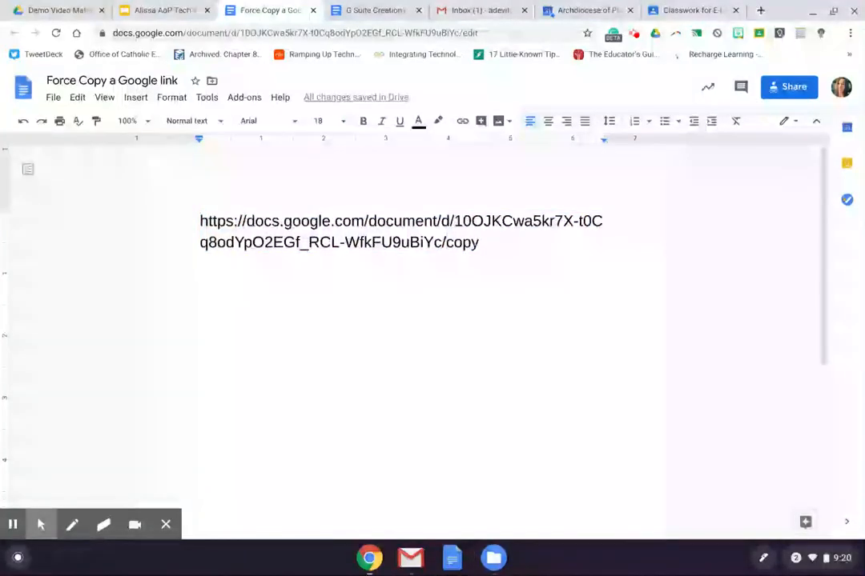
double_click(465, 244)
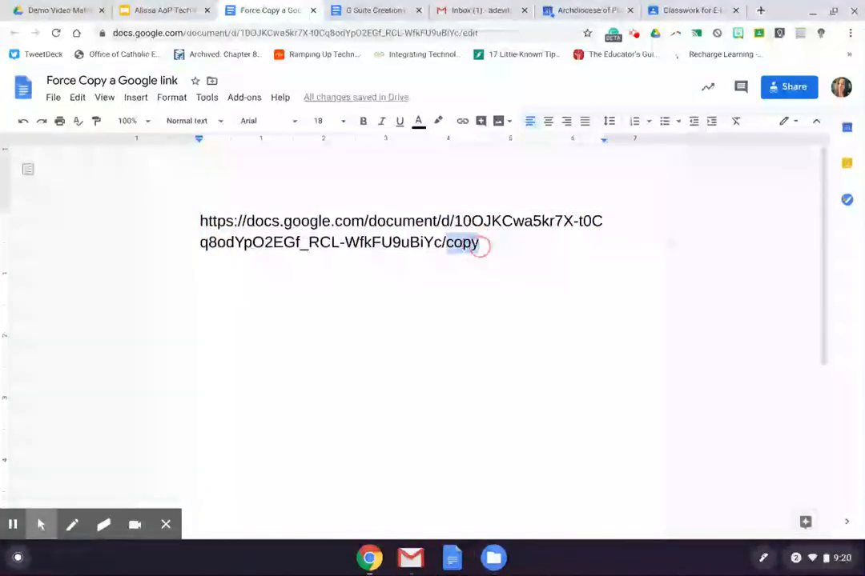
left_click(479, 243)
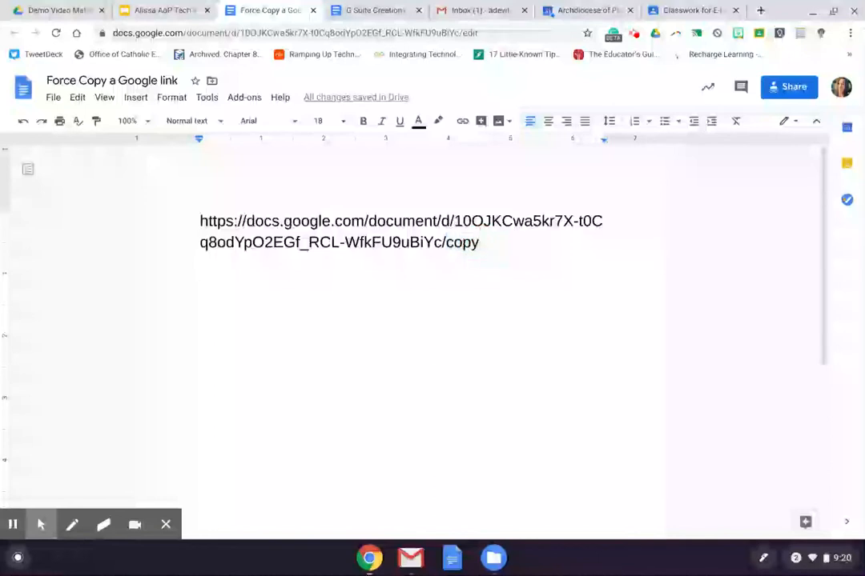
left_click_drag(479, 242, 193, 226)
key("ctrl+c")
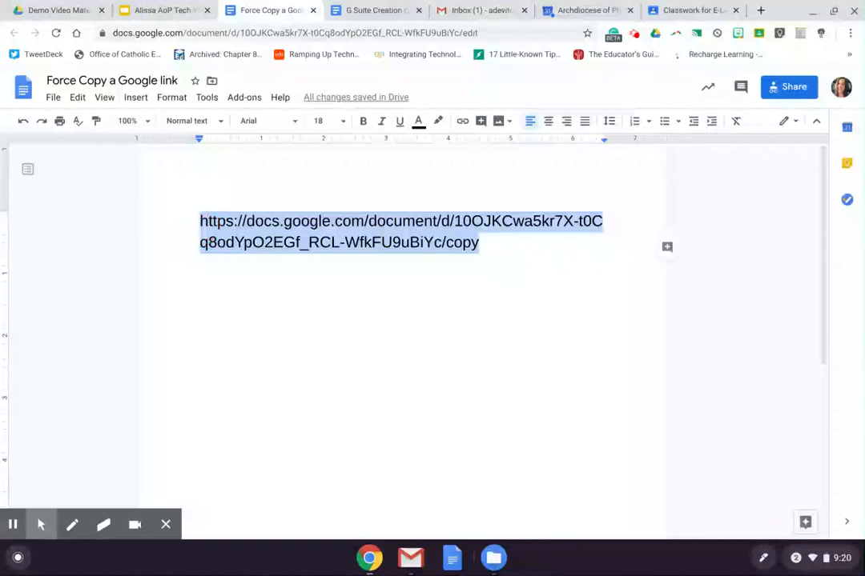
left_click(760, 10)
key("ctrl+v")
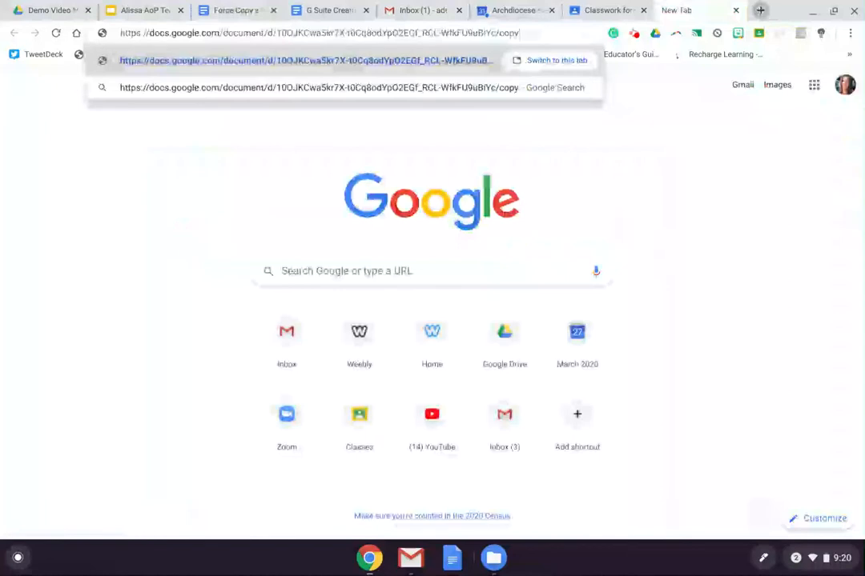
key("Return")
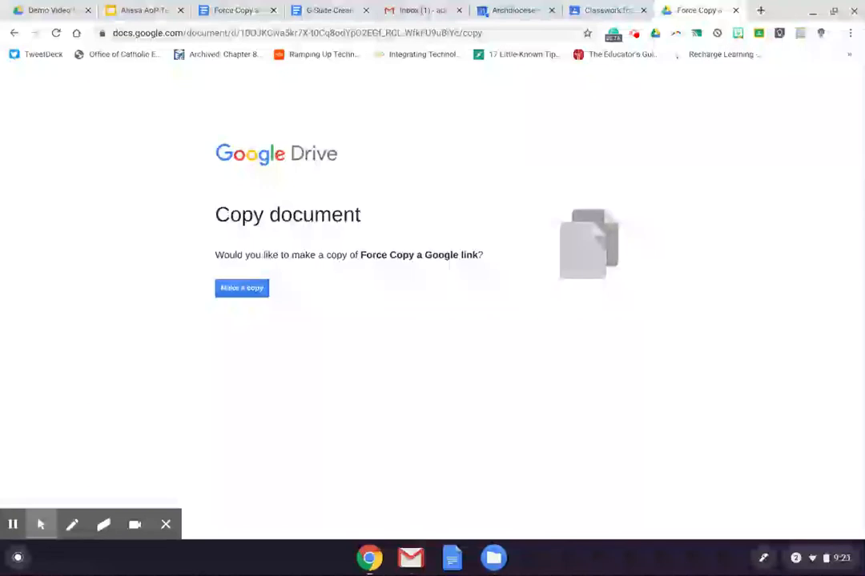
Step: Back in the Force Copy a Google link document, make the address a clickable link by adding line breaks after it
left_click(225, 10)
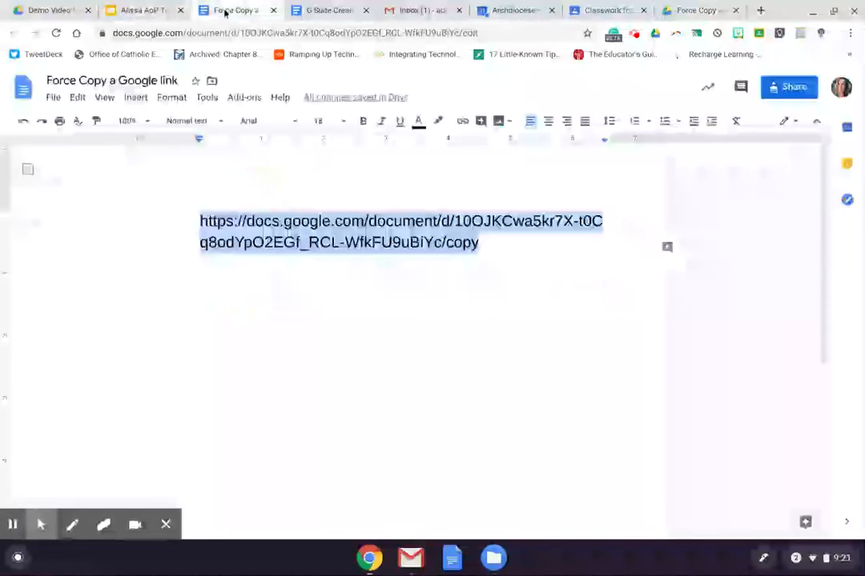
left_click(300, 310)
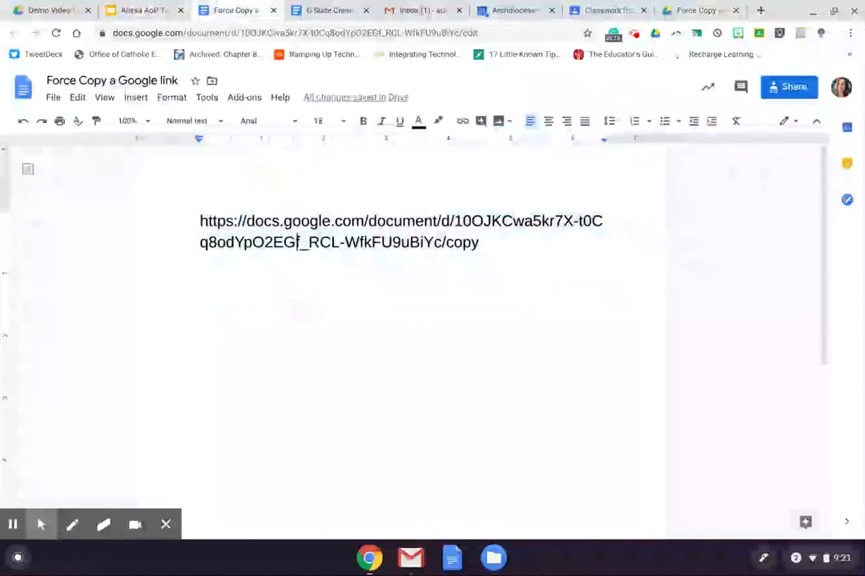
left_click(516, 252)
key("Return")
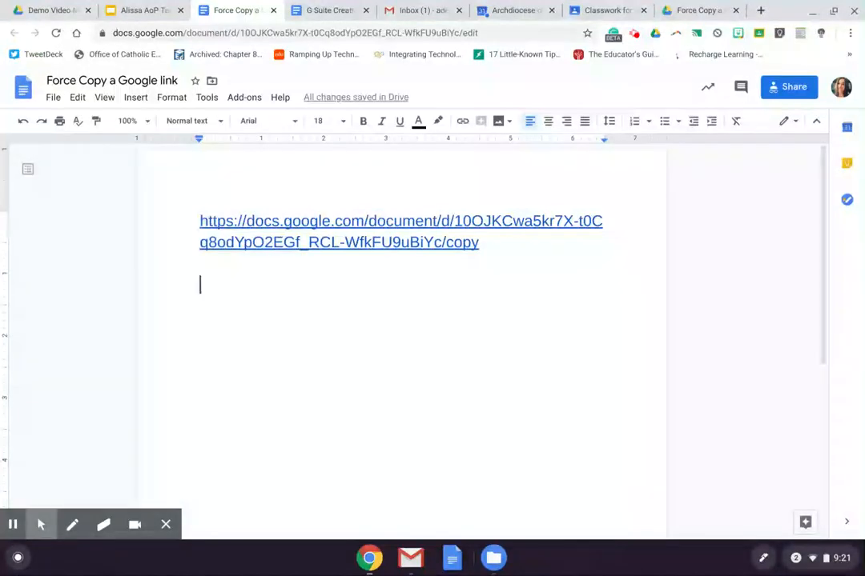
left_click(682, 10)
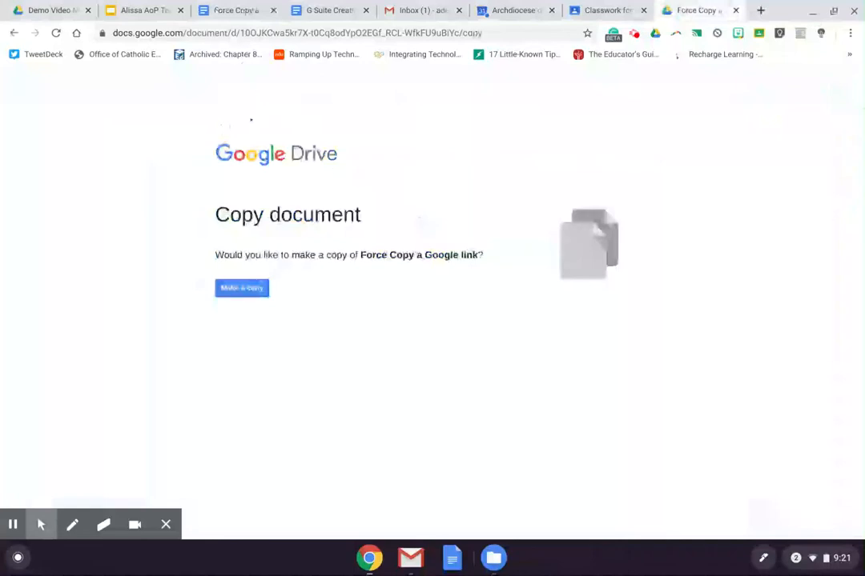
left_click(241, 11)
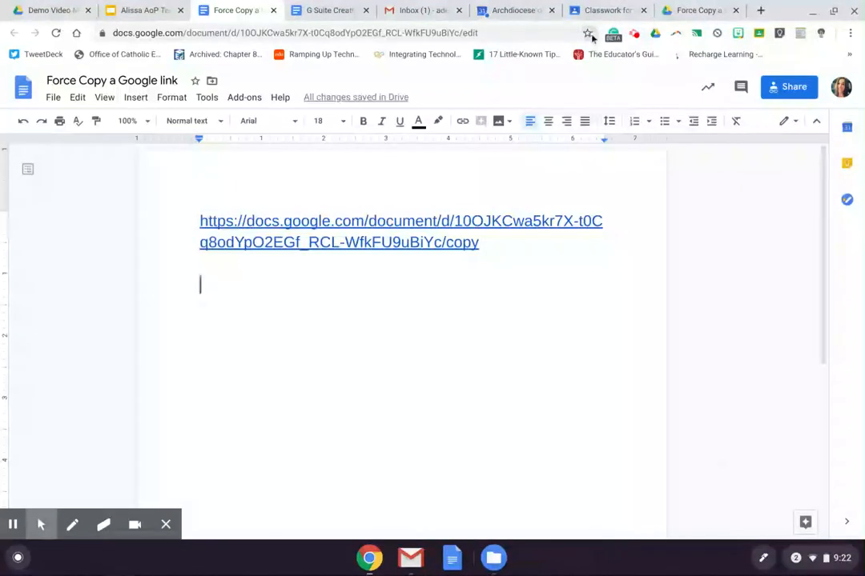
Step: In the Google Classroom assignment, attach the Force Copy a Google link document from Google Drive, set to Make a copy for each student
left_click(592, 10)
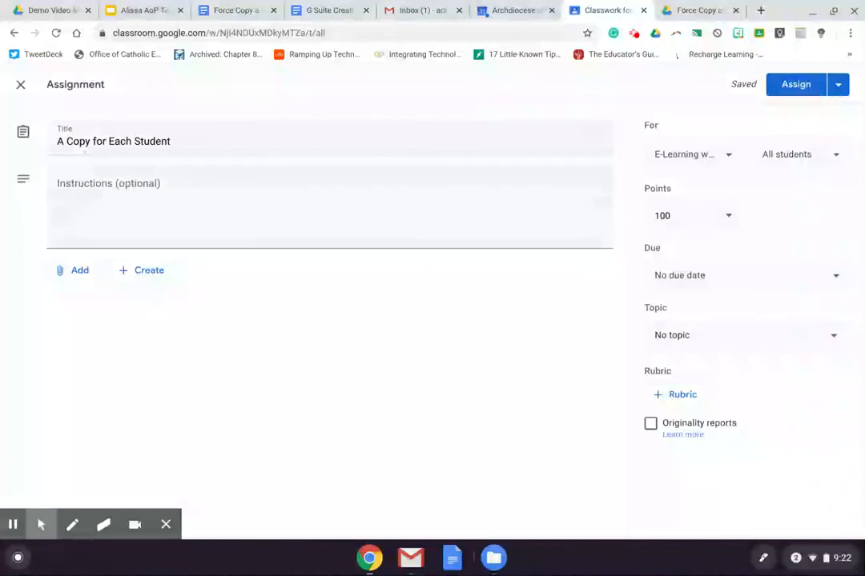
left_click(80, 270)
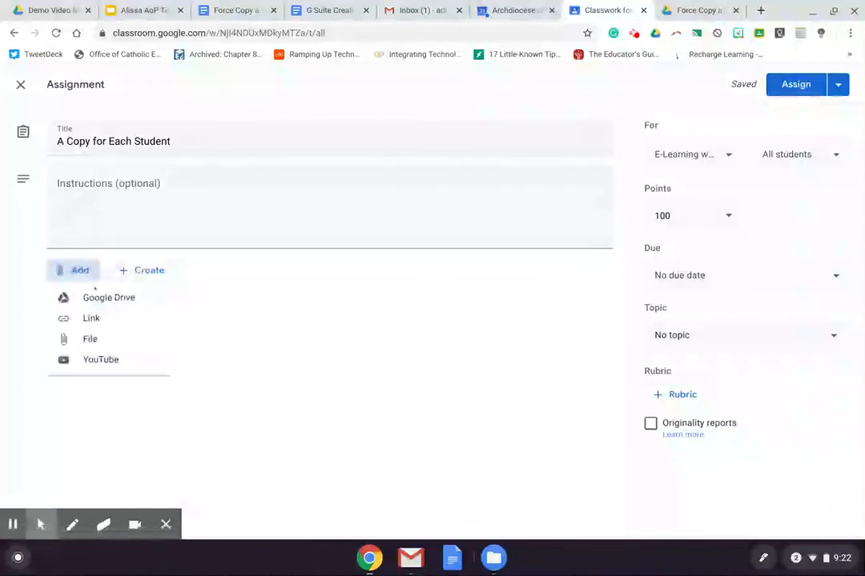
left_click(92, 298)
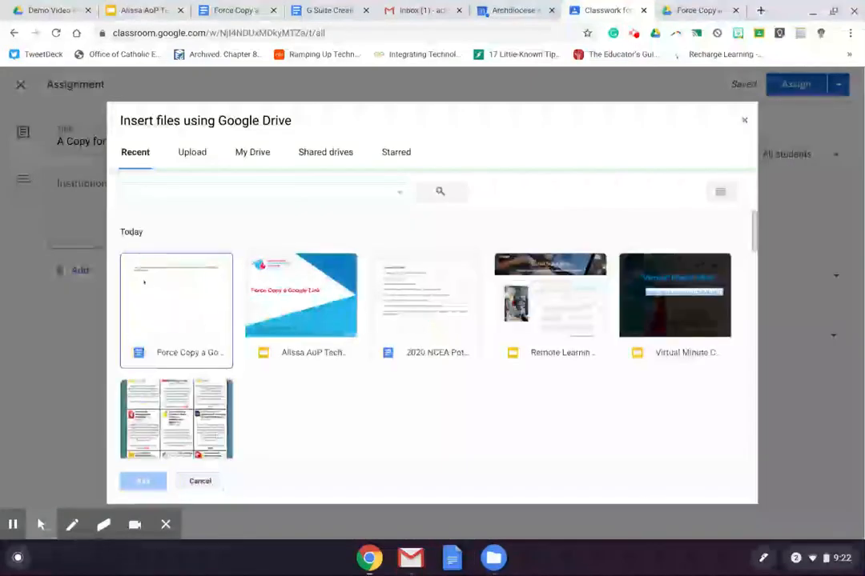
left_click(141, 275)
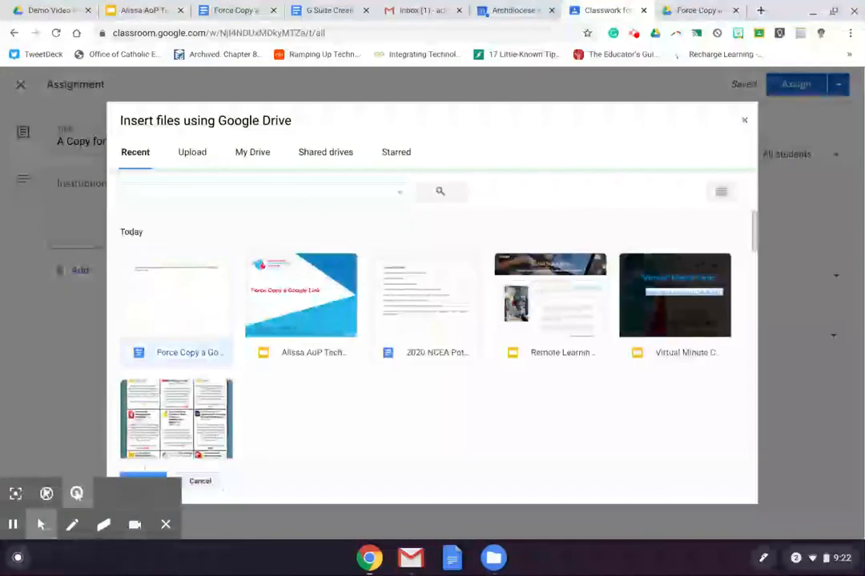
left_click(145, 476)
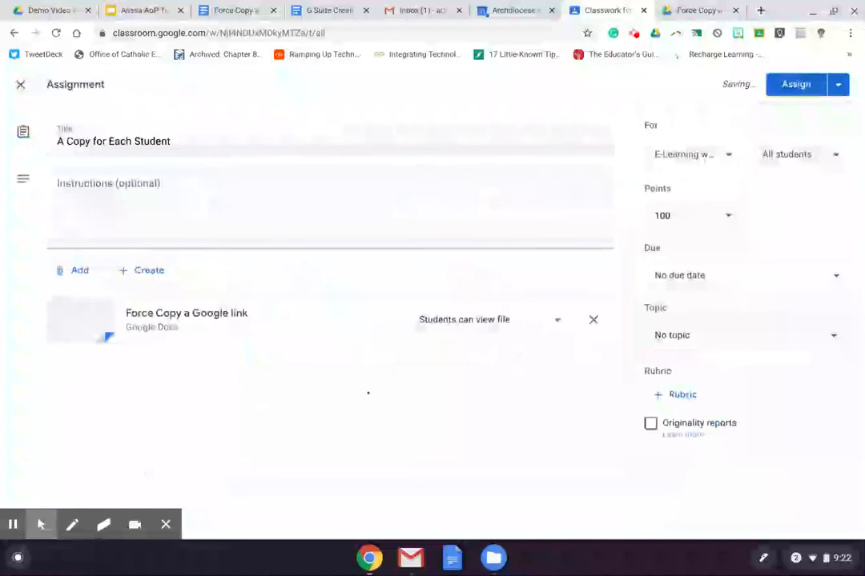
left_click(433, 323)
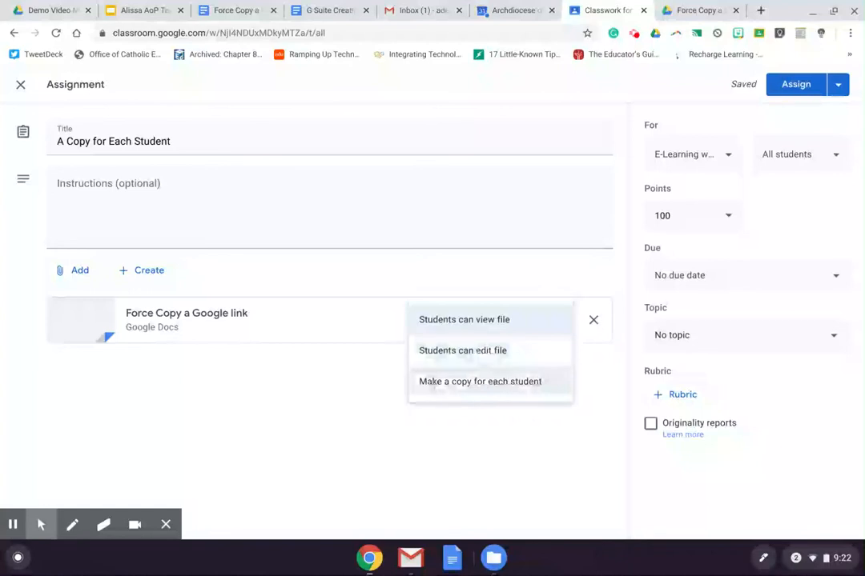
left_click(448, 381)
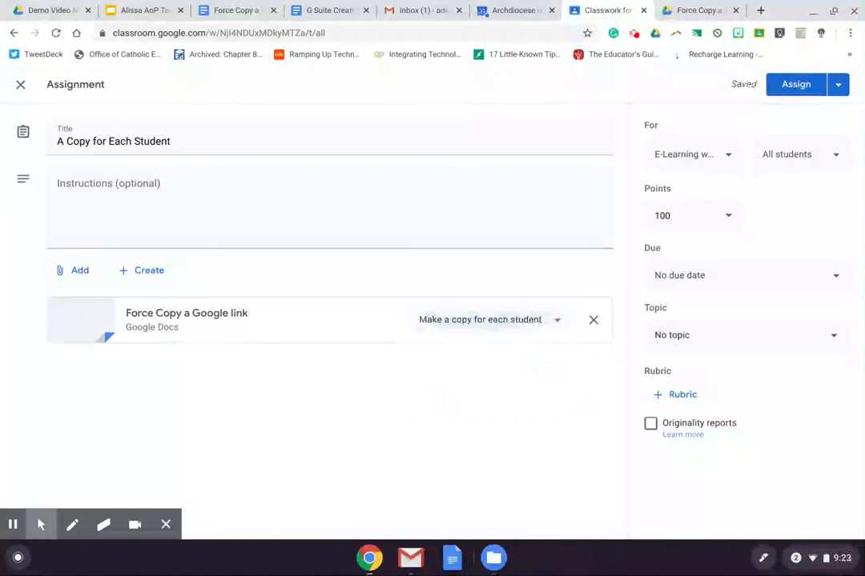
left_click(228, 12)
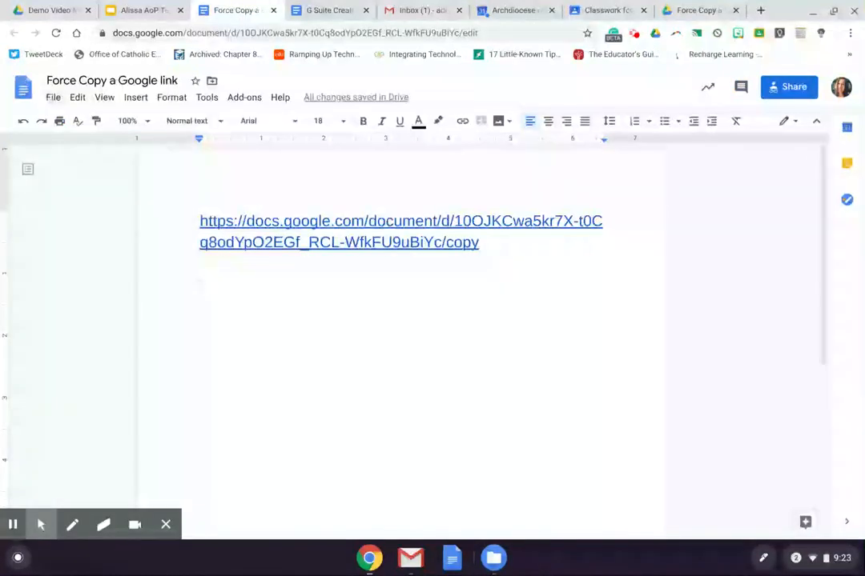
left_click(52, 97)
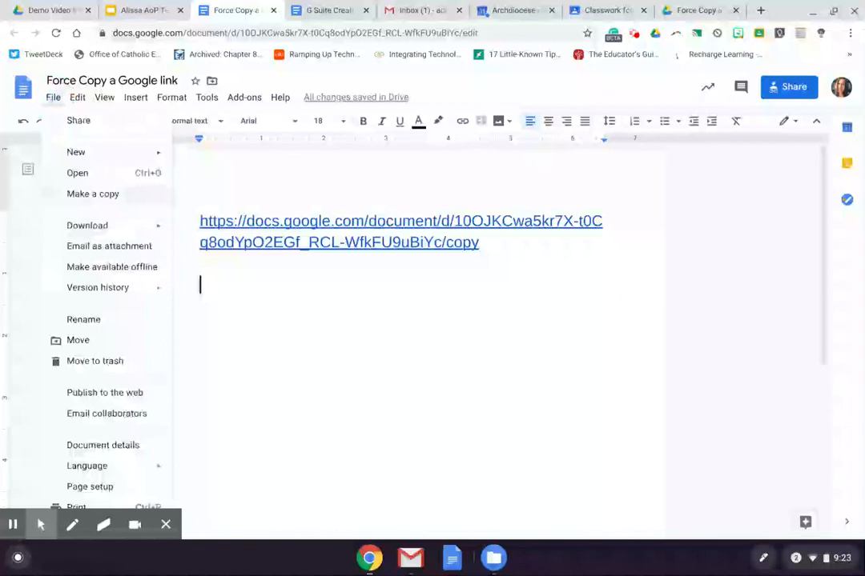
left_click(200, 264)
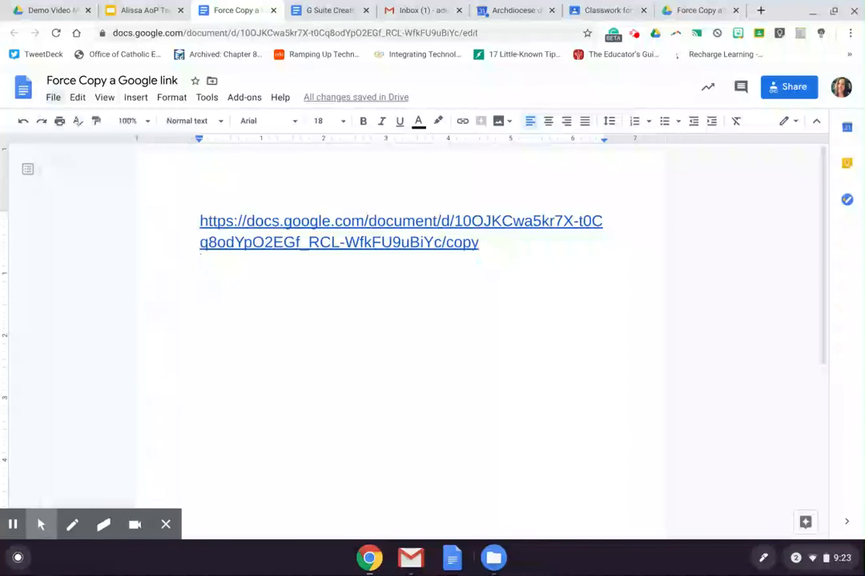